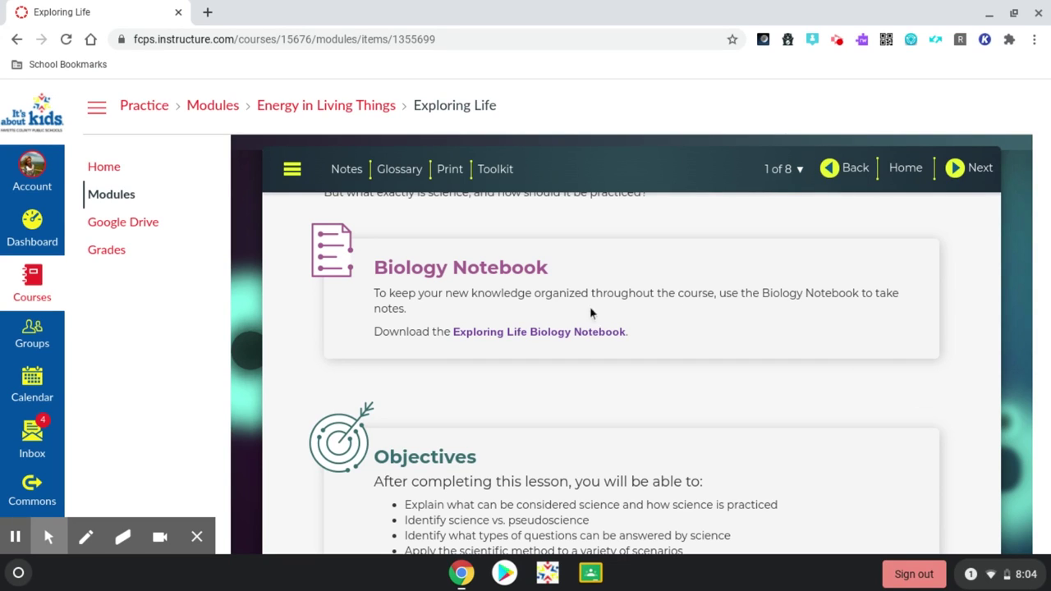
- Download the Exploring Life Biology Notebook from the lesson page and locate the downloaded file in its My Drive folder
{"action": "left_click", "coordinate": [529, 335]}
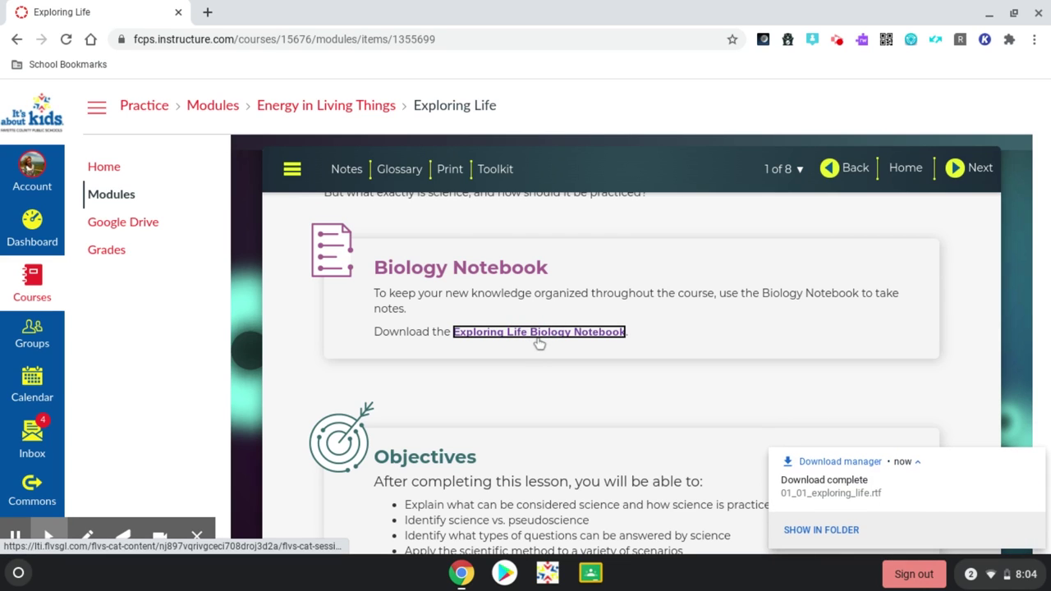
{"action": "left_click", "coordinate": [807, 529]}
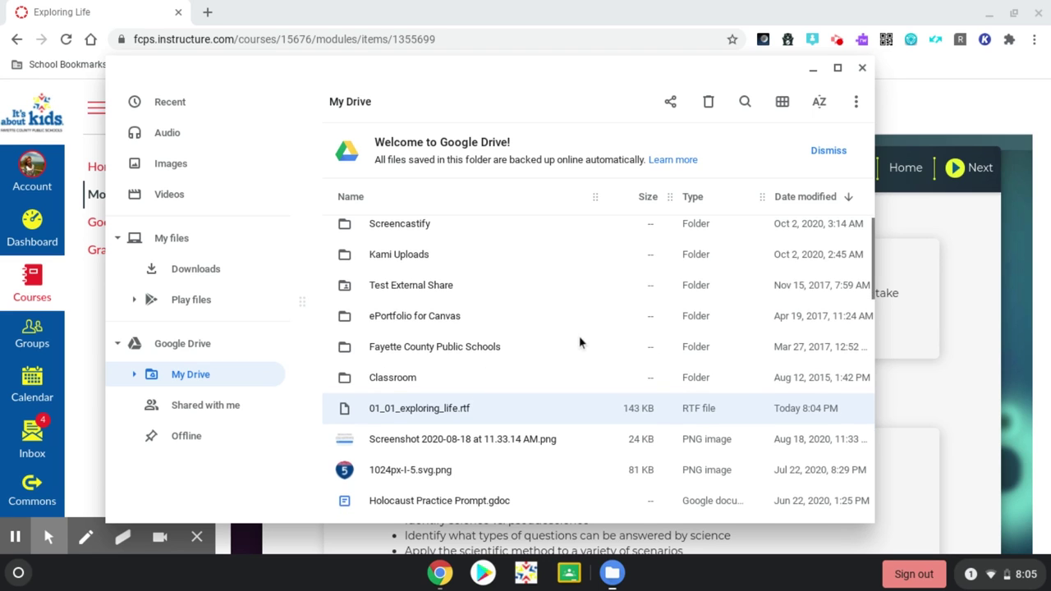
{"action": "scroll", "coordinate": [579, 342], "scroll_direction": "down", "scroll_amount": 3}
{"action": "scroll", "coordinate": [610, 359], "scroll_direction": "down", "scroll_amount": 3}
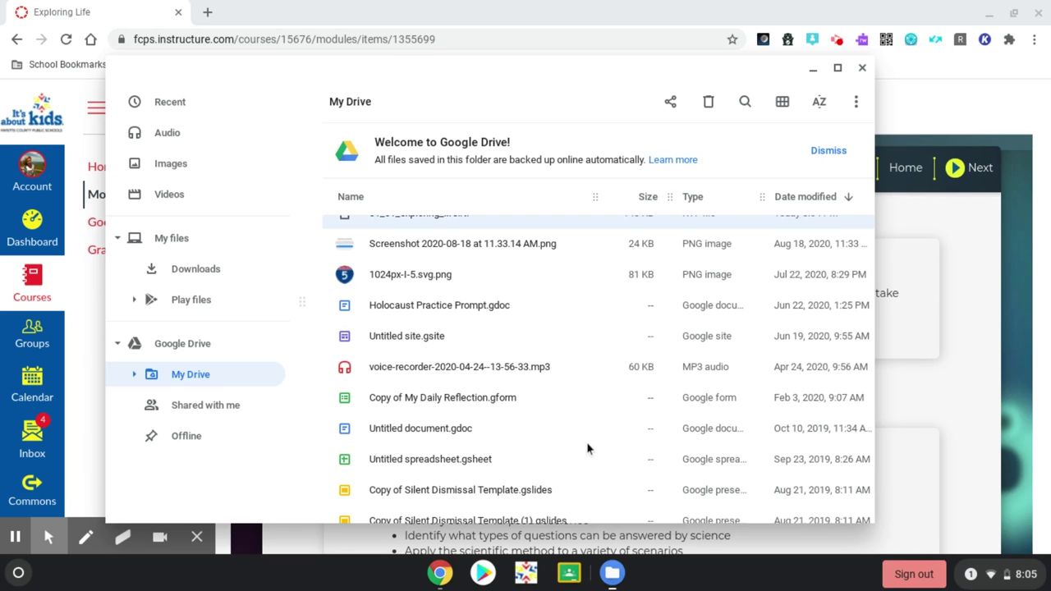
{"action": "scroll", "coordinate": [586, 449], "scroll_direction": "up", "scroll_amount": 4}
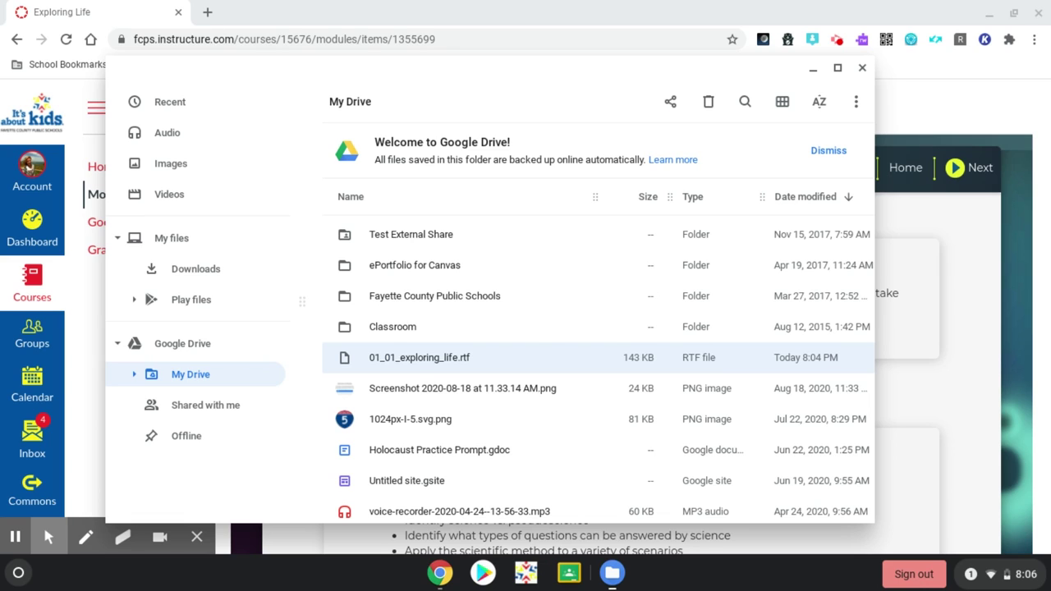
- Open 01_01_exploring_life.rtf from My Drive in the browser and open it with Google Docs for editing
{"action": "right_click", "coordinate": [416, 362]}
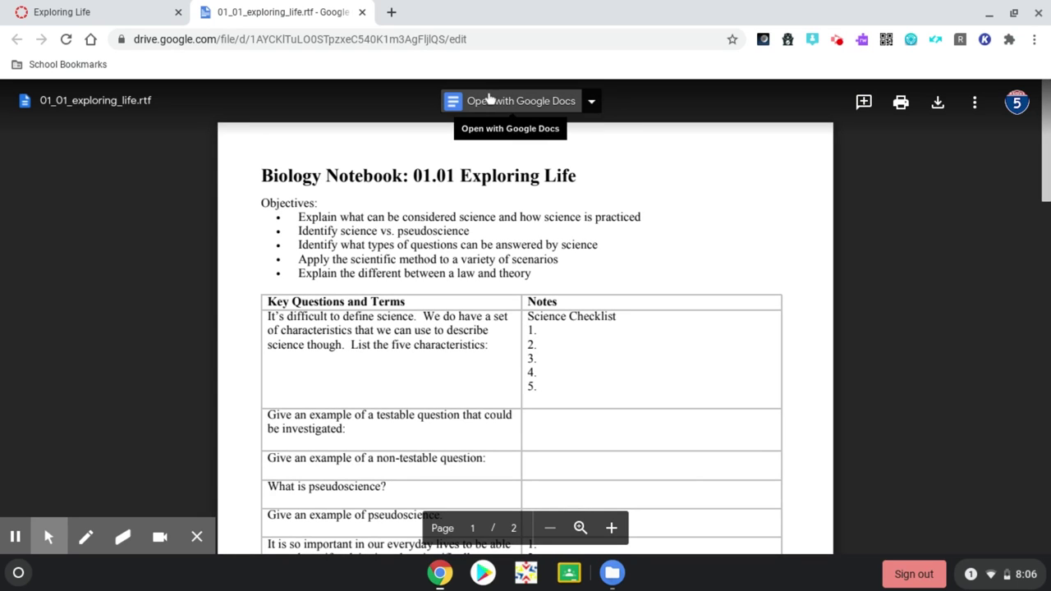
{"action": "left_click", "coordinate": [591, 103]}
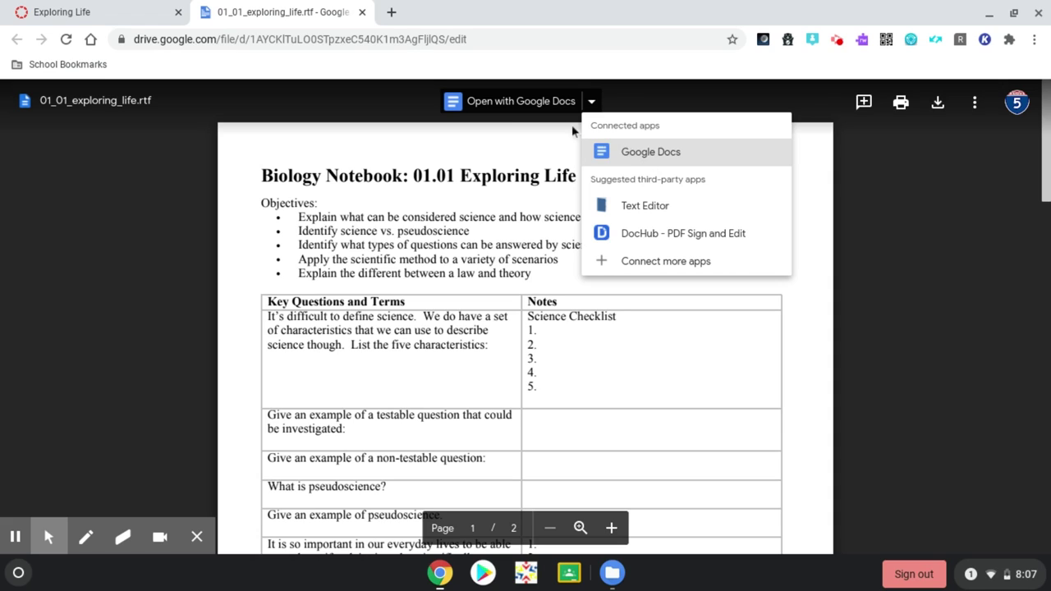
{"action": "left_click", "coordinate": [513, 103]}
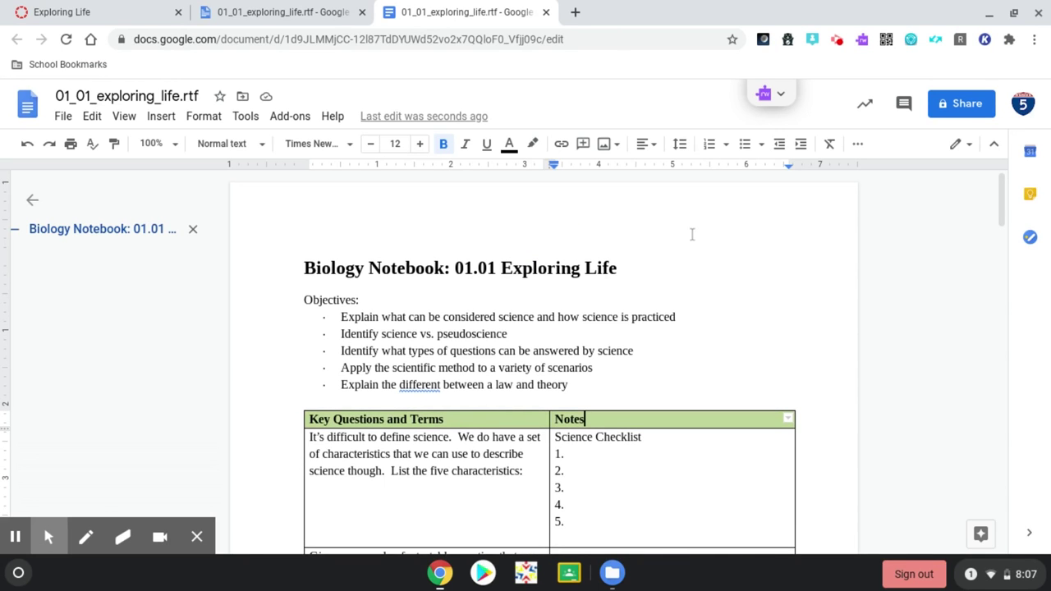
- Enter "xxxxxxxx" in red text as item 1 of the Science Checklist and "hghghghghgh" in the notes cell for the testable question
{"action": "scroll", "coordinate": [692, 235], "scroll_direction": "down", "scroll_amount": 4}
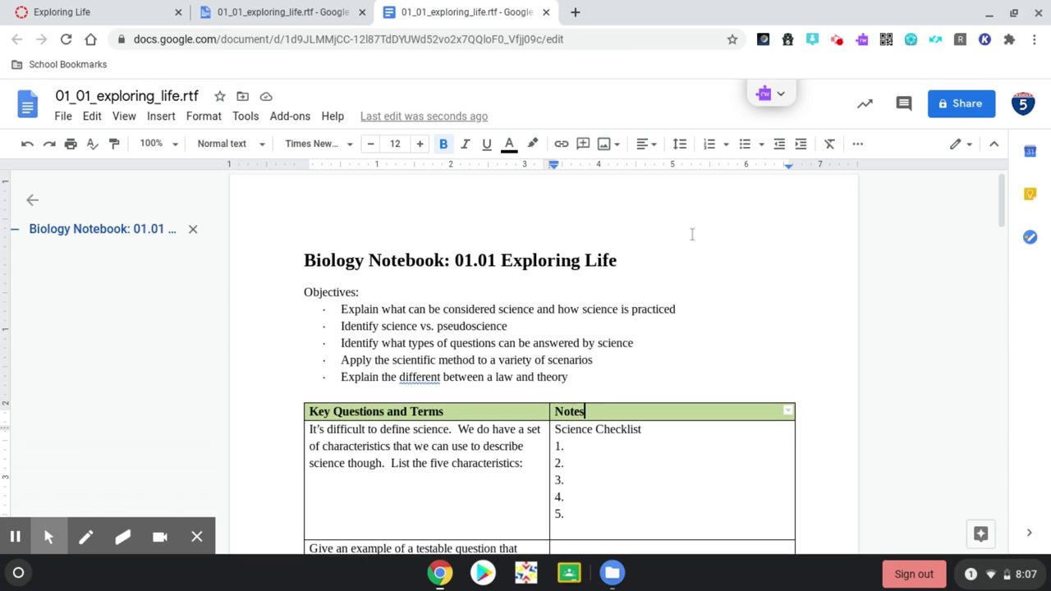
{"action": "scroll", "coordinate": [692, 235], "scroll_direction": "down", "scroll_amount": 3}
{"action": "left_click", "coordinate": [609, 232]}
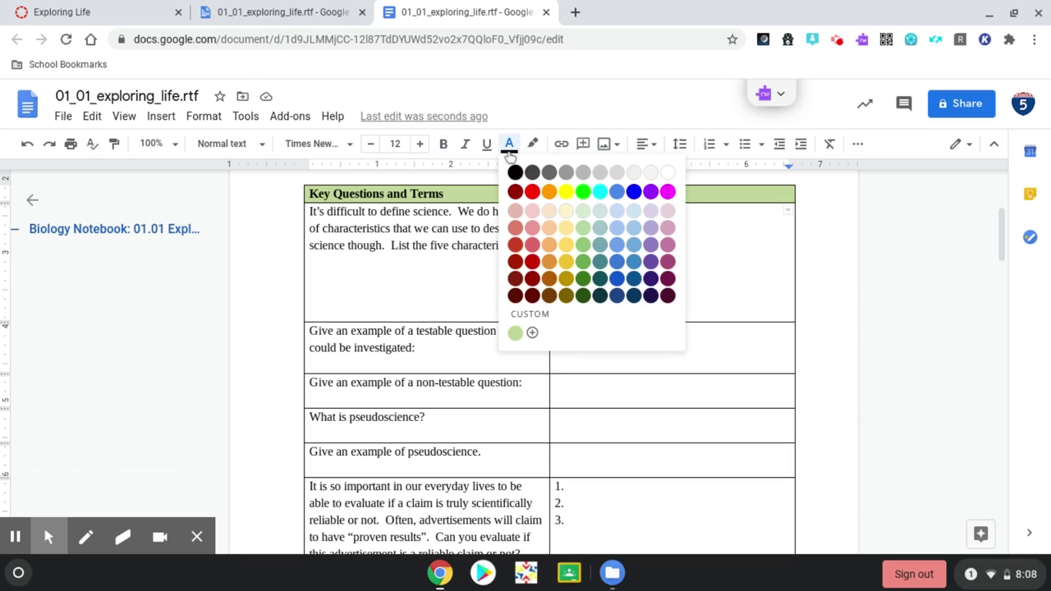
{"action": "left_click", "coordinate": [532, 192]}
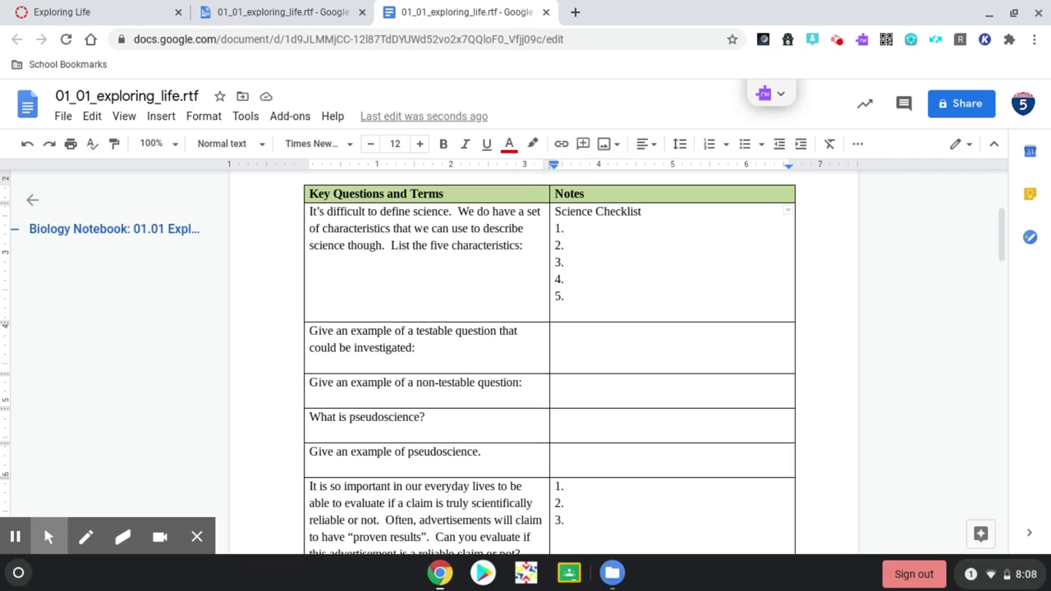
{"action": "type", "text": "xxxxxxxx"}
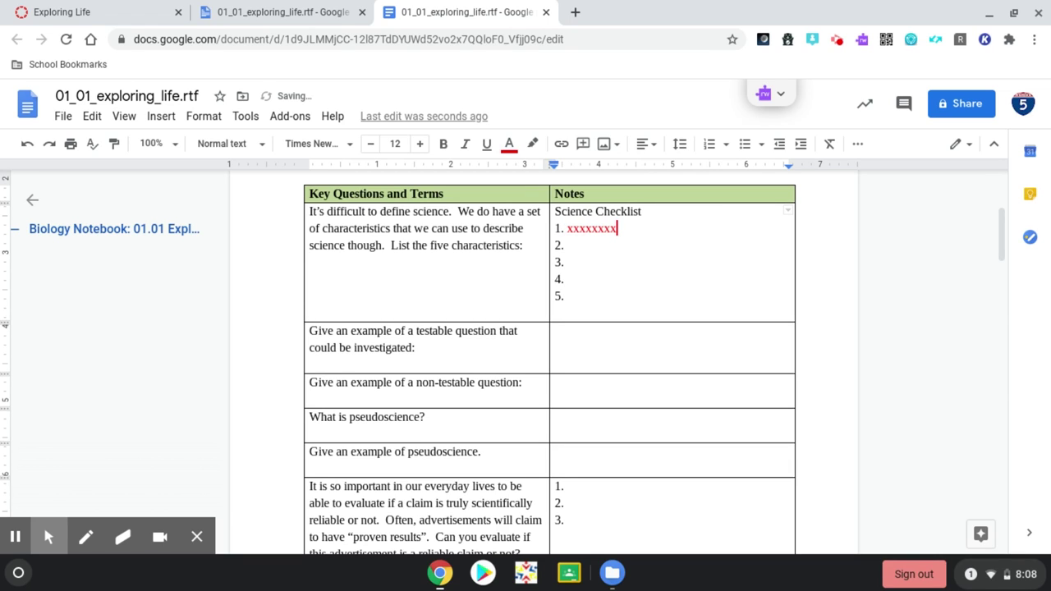
{"action": "left_click", "coordinate": [629, 345]}
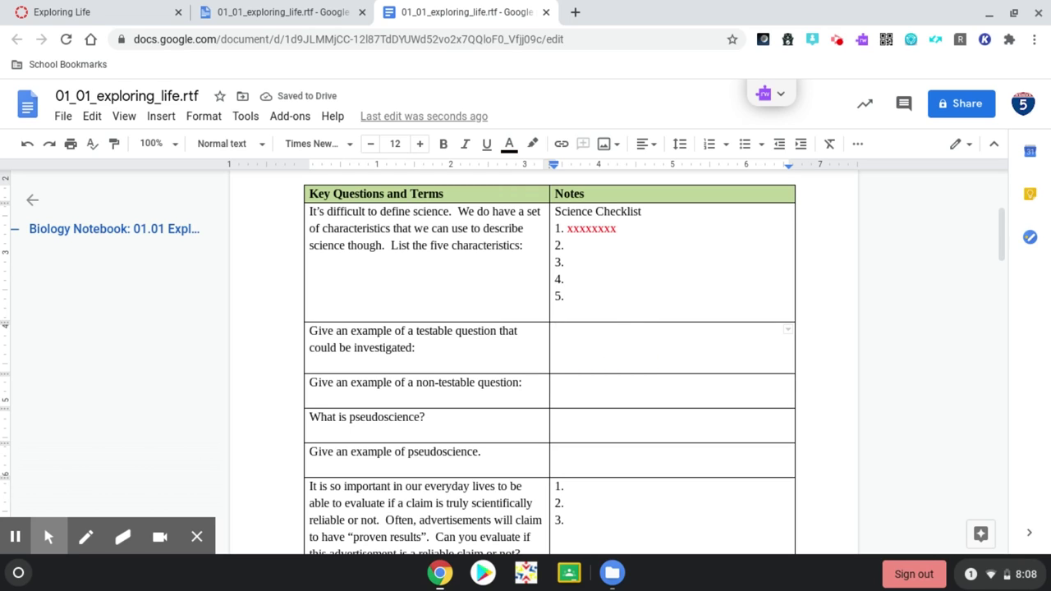
{"action": "type", "text": "hghghghghgh"}
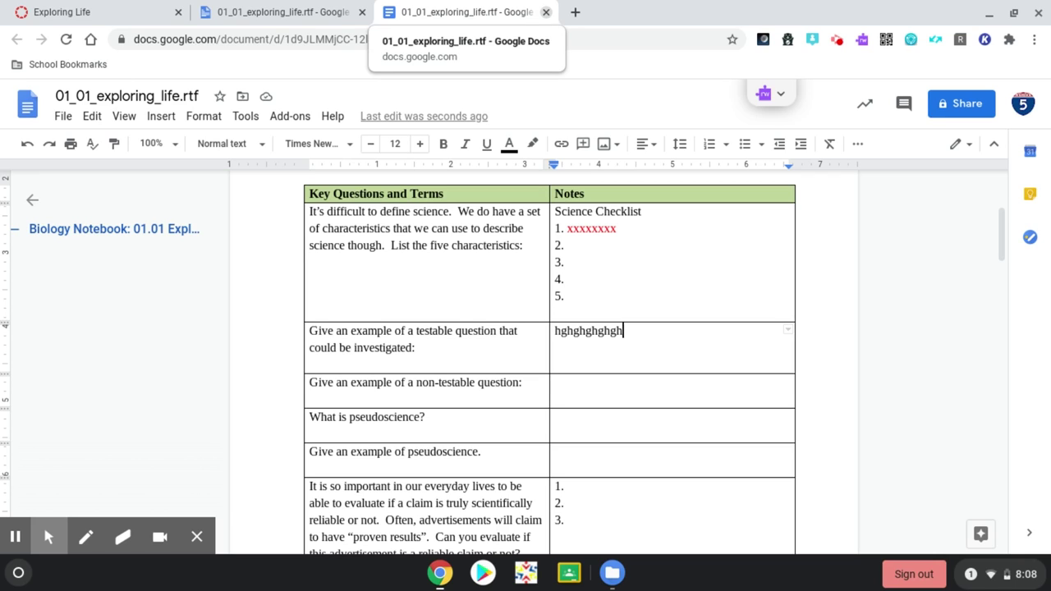
- Close the document and file preview tabs, and continue from the lesson page to the Exploring Life assignment page
{"action": "left_click", "coordinate": [547, 14]}
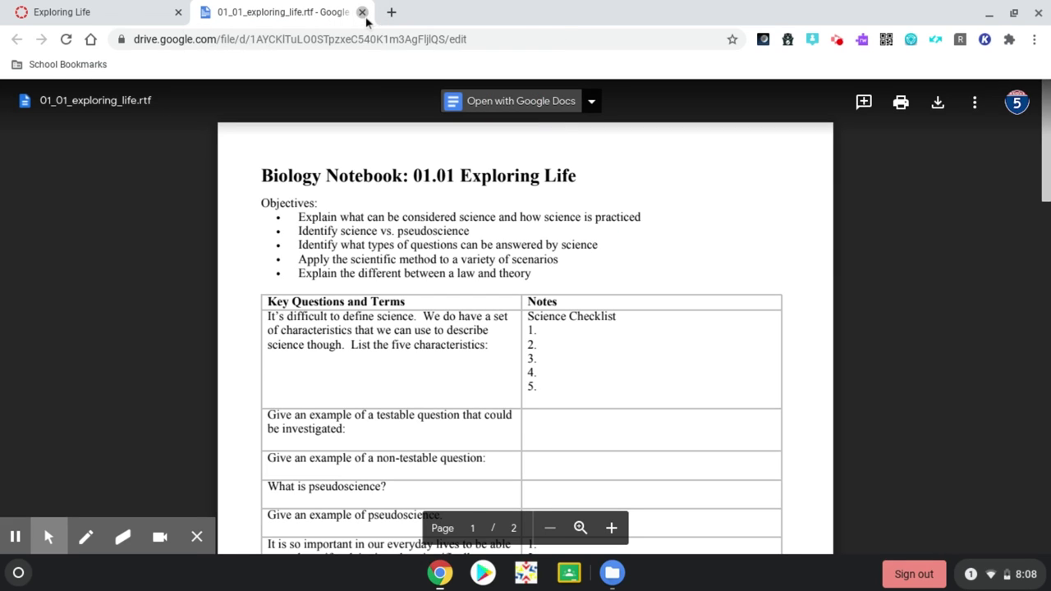
{"action": "left_click", "coordinate": [362, 12]}
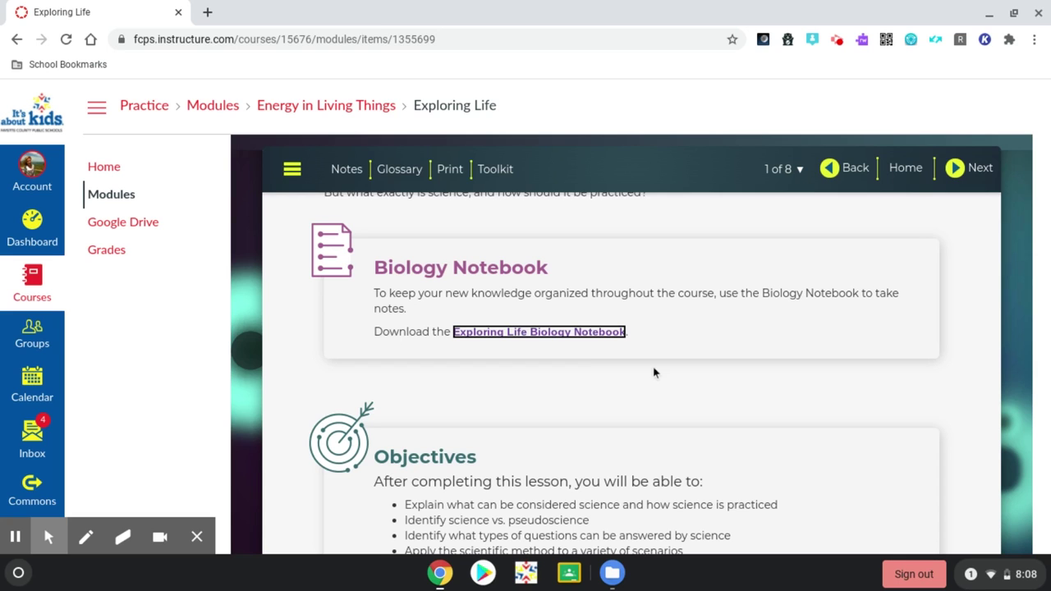
{"action": "scroll", "coordinate": [657, 386], "scroll_direction": "down", "scroll_amount": 3}
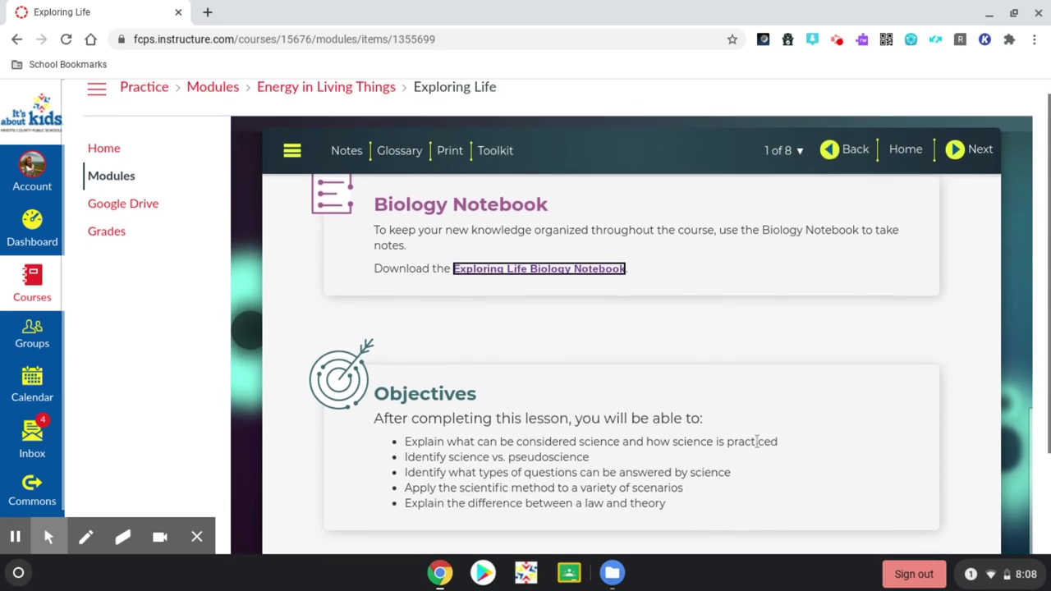
{"action": "scroll", "coordinate": [847, 423], "scroll_direction": "down", "scroll_amount": 2}
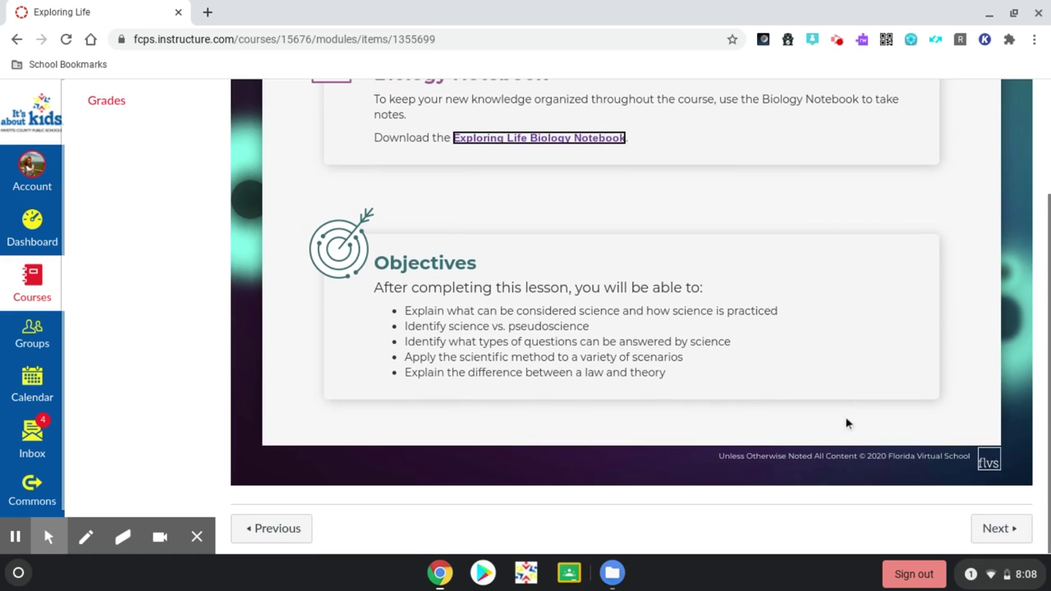
{"action": "left_click", "coordinate": [1002, 530]}
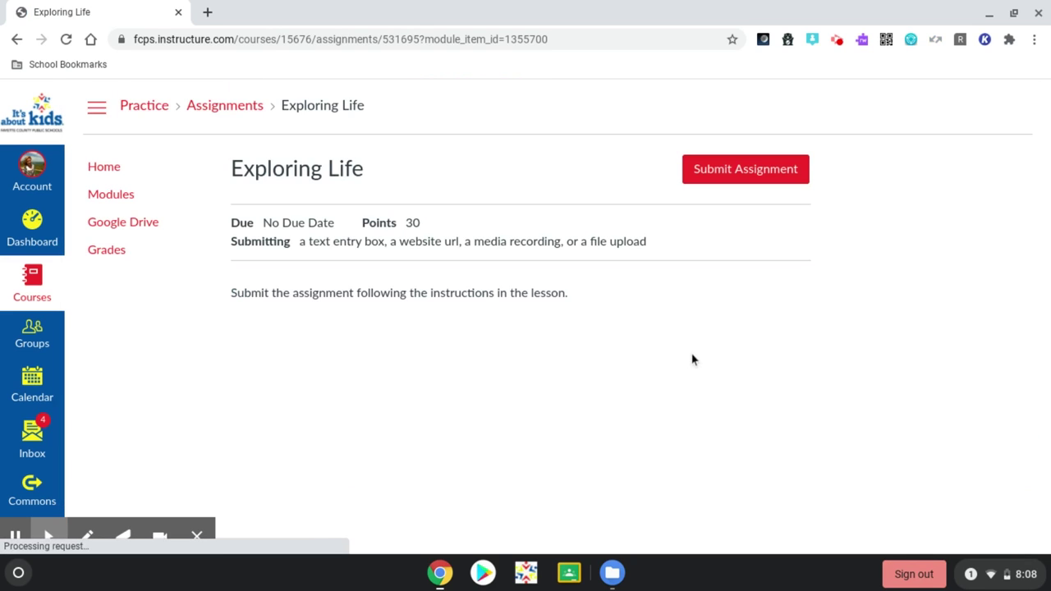
- Start a submission for the Exploring Life assignment using Google Drive as the file source
{"action": "left_click", "coordinate": [729, 175]}
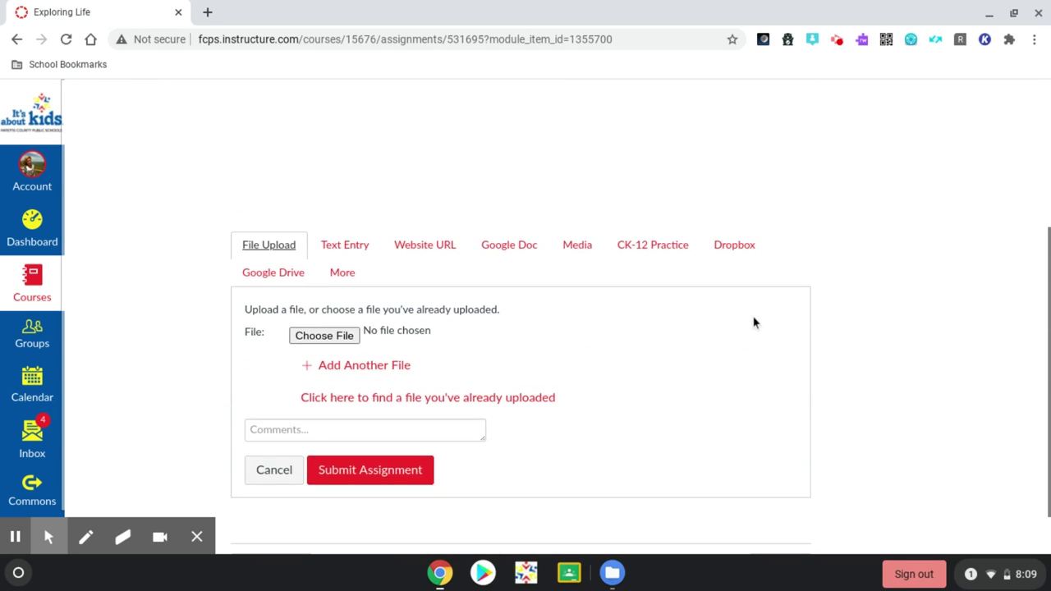
{"action": "left_click", "coordinate": [268, 278]}
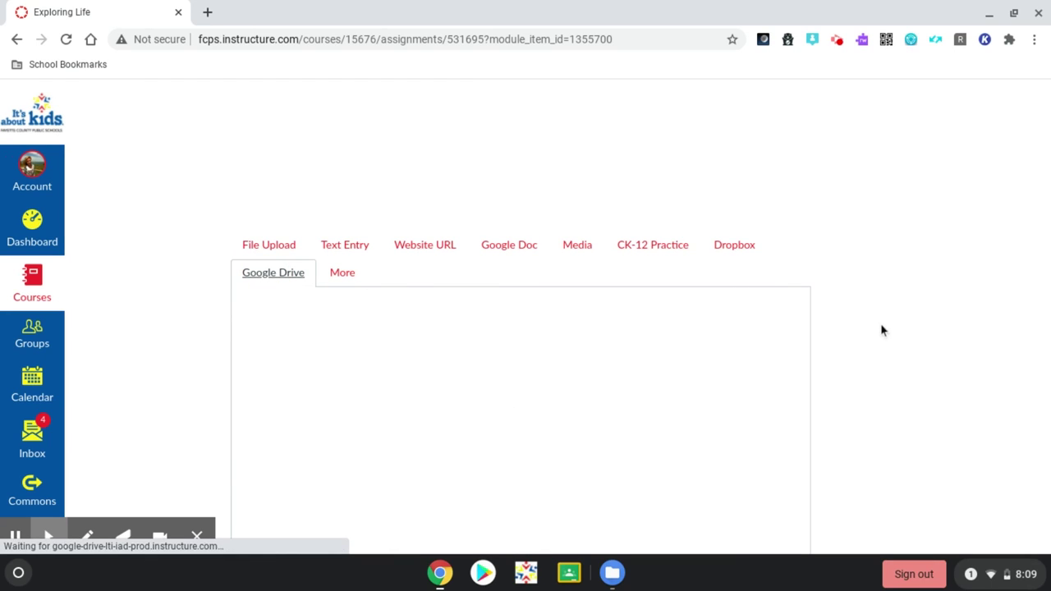
{"action": "scroll", "coordinate": [887, 326], "scroll_direction": "down", "scroll_amount": 1}
{"action": "scroll", "coordinate": [887, 326], "scroll_direction": "down", "scroll_amount": 2}
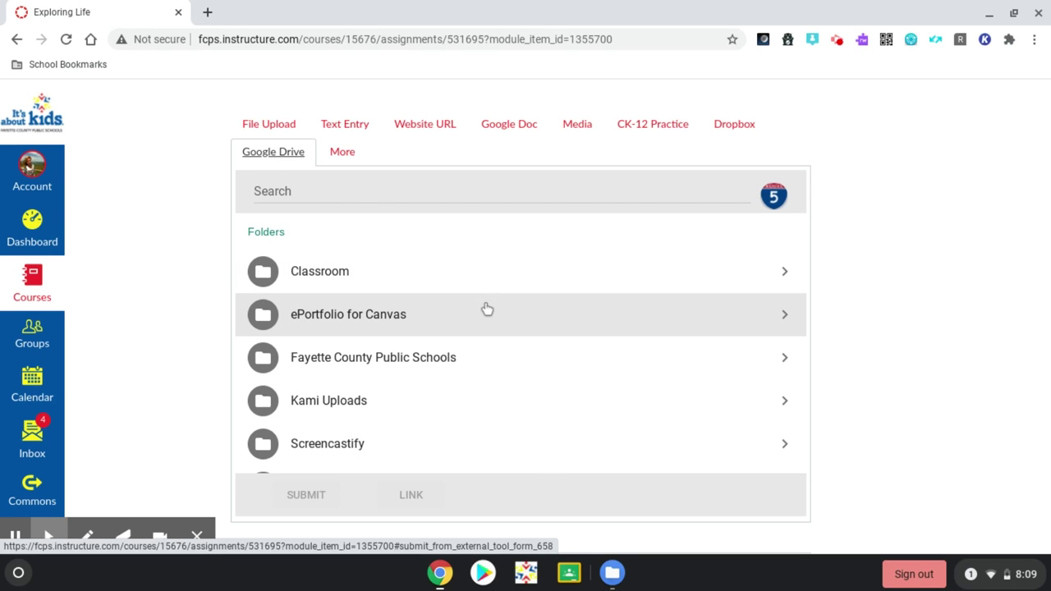
- Select the Google Docs version of 01_01_exploring_life.rtf dated October 06, 2020 20:08 and attach it to the submission
{"action": "scroll", "coordinate": [472, 359], "scroll_direction": "down", "scroll_amount": 2}
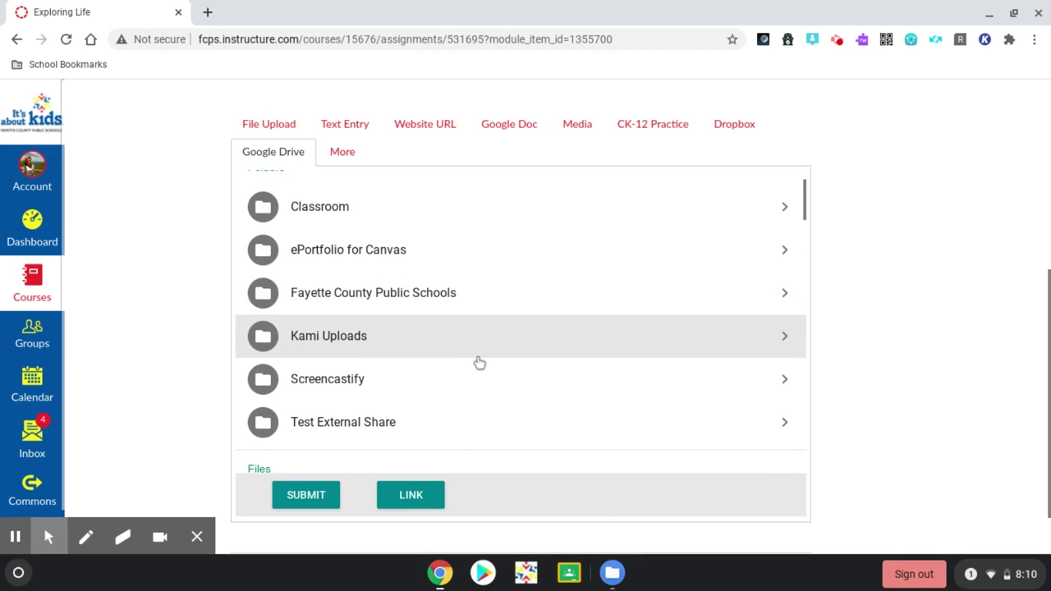
{"action": "scroll", "coordinate": [483, 366], "scroll_direction": "down", "scroll_amount": 3}
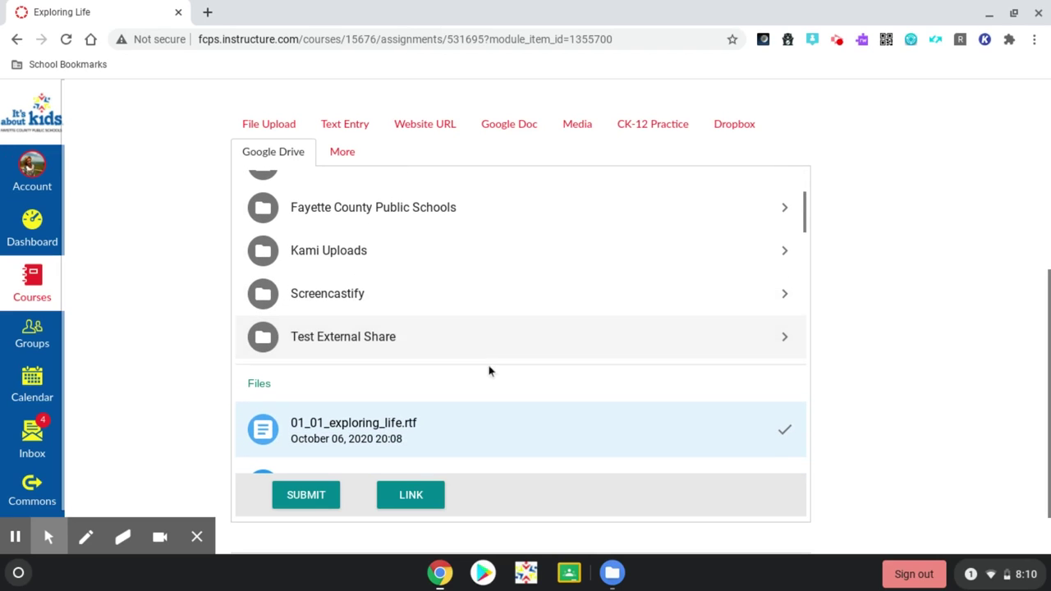
{"action": "scroll", "coordinate": [488, 371], "scroll_direction": "down", "scroll_amount": 3}
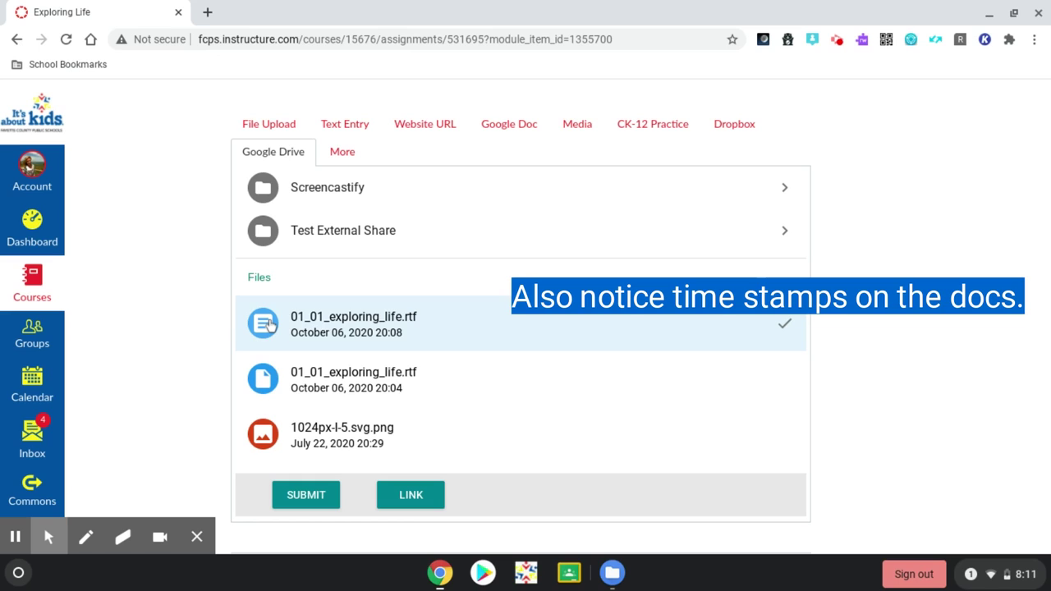
{"action": "left_click", "coordinate": [271, 325]}
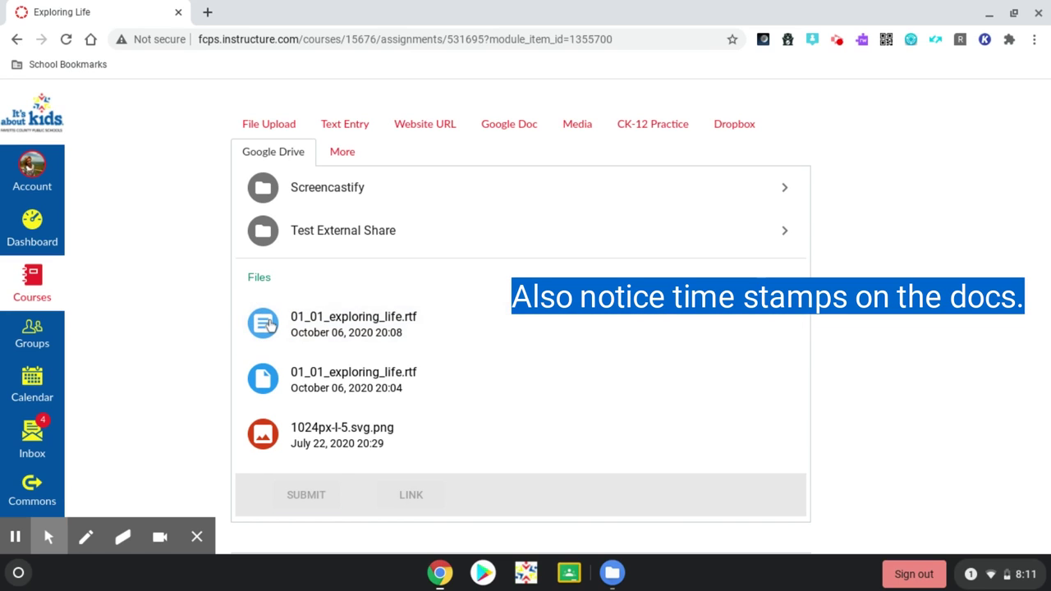
{"action": "left_click", "coordinate": [270, 325]}
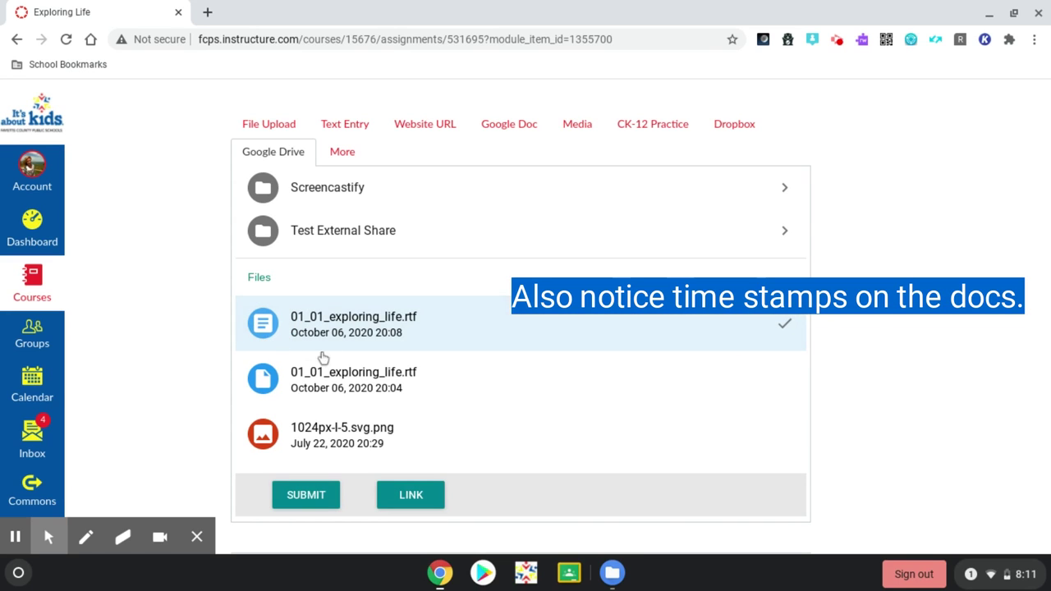
{"action": "scroll", "coordinate": [469, 356], "scroll_direction": "down", "scroll_amount": 1}
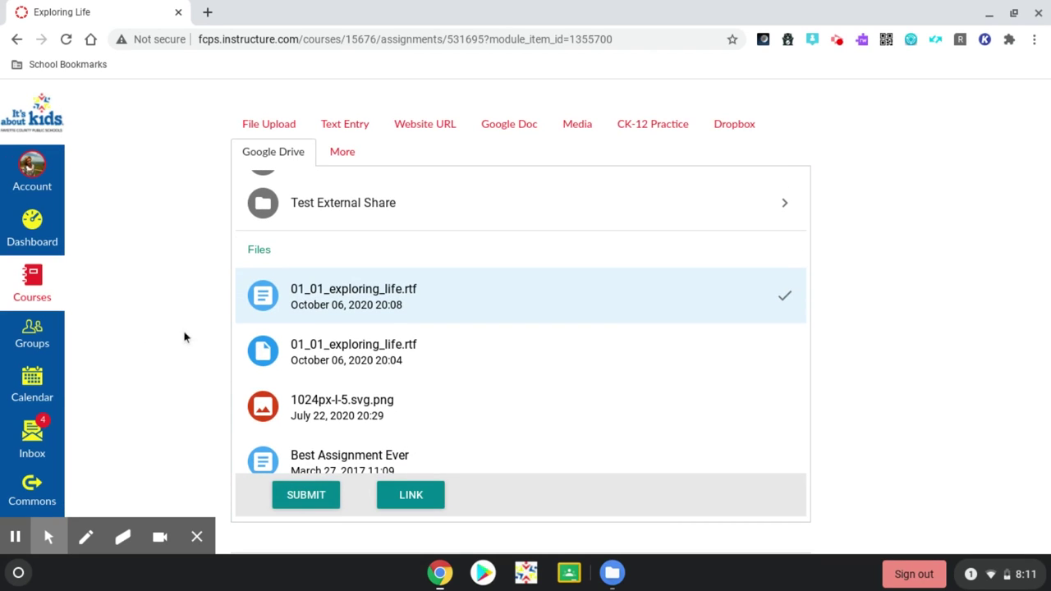
{"action": "scroll", "coordinate": [162, 307], "scroll_direction": "down", "scroll_amount": 1}
{"action": "scroll", "coordinate": [162, 308], "scroll_direction": "down", "scroll_amount": 1}
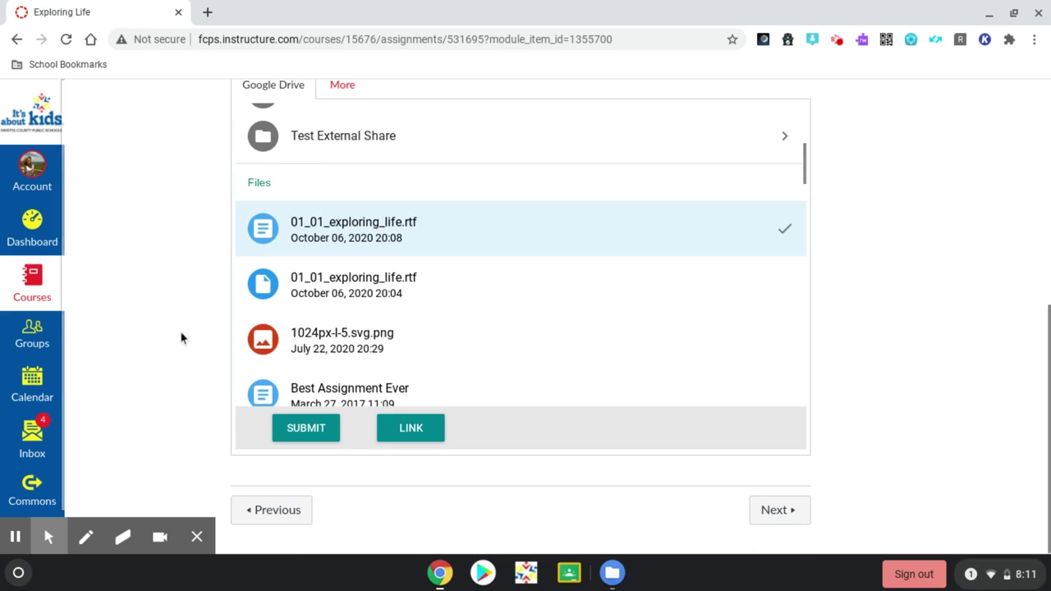
{"action": "left_click", "coordinate": [308, 429]}
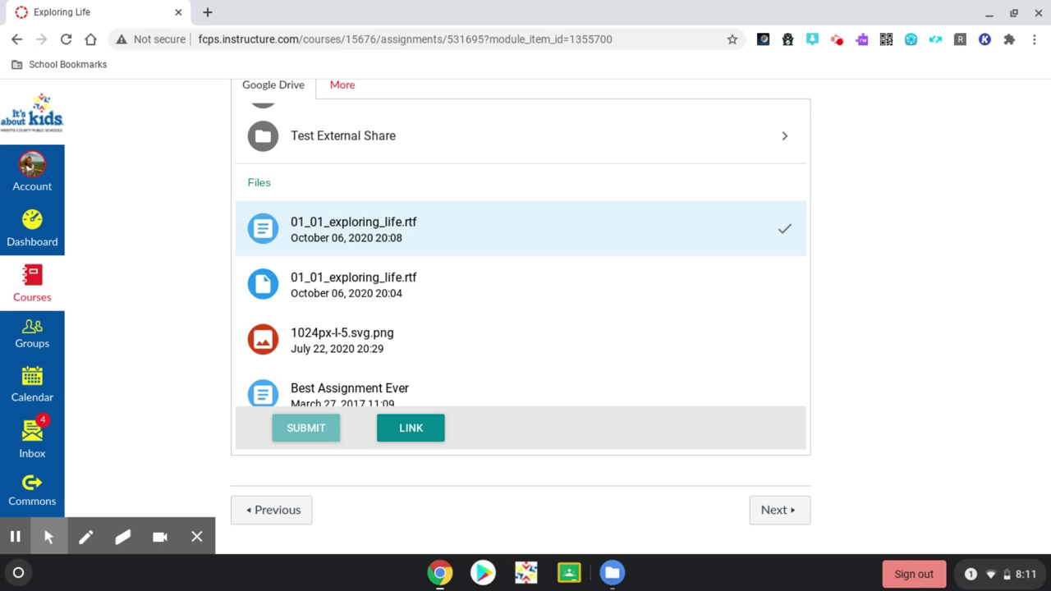
{"action": "left_click", "coordinate": [320, 430]}
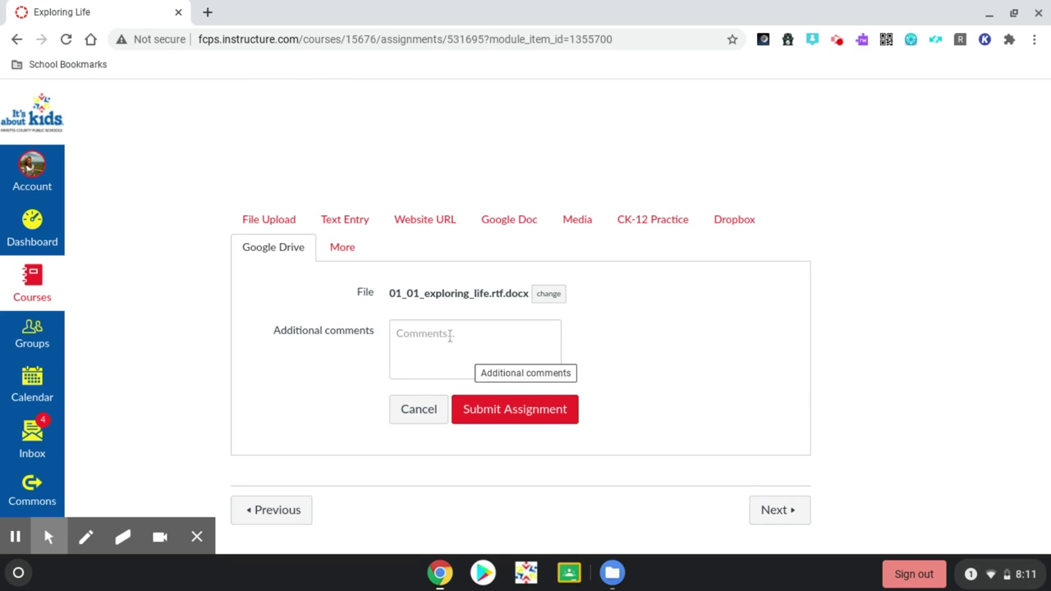
- Submit the assignment with the additional comments left blank and acknowledge the processing notice
{"action": "left_click", "coordinate": [450, 335]}
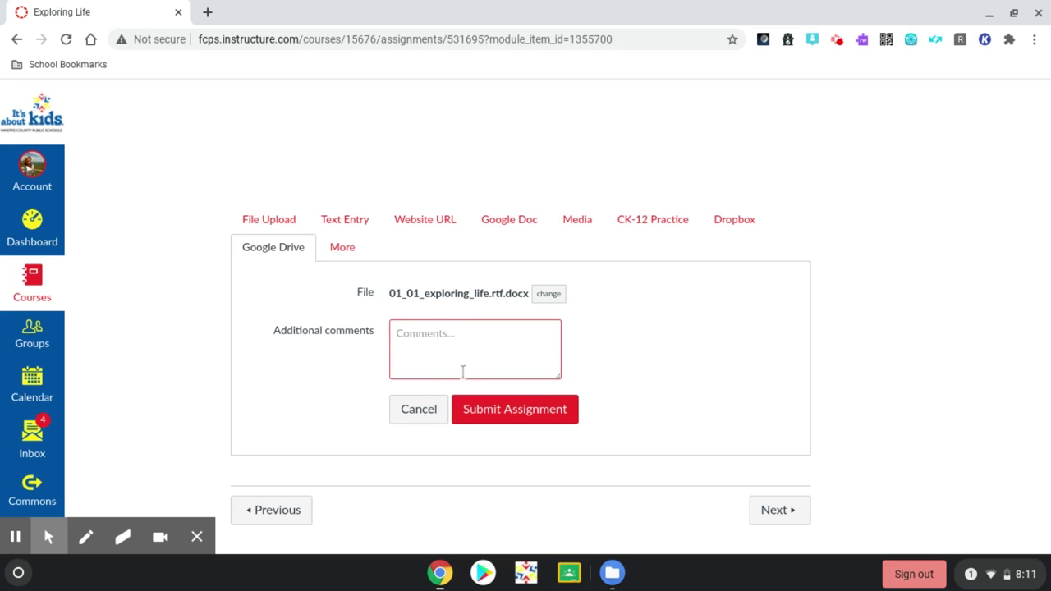
{"action": "left_click", "coordinate": [514, 417]}
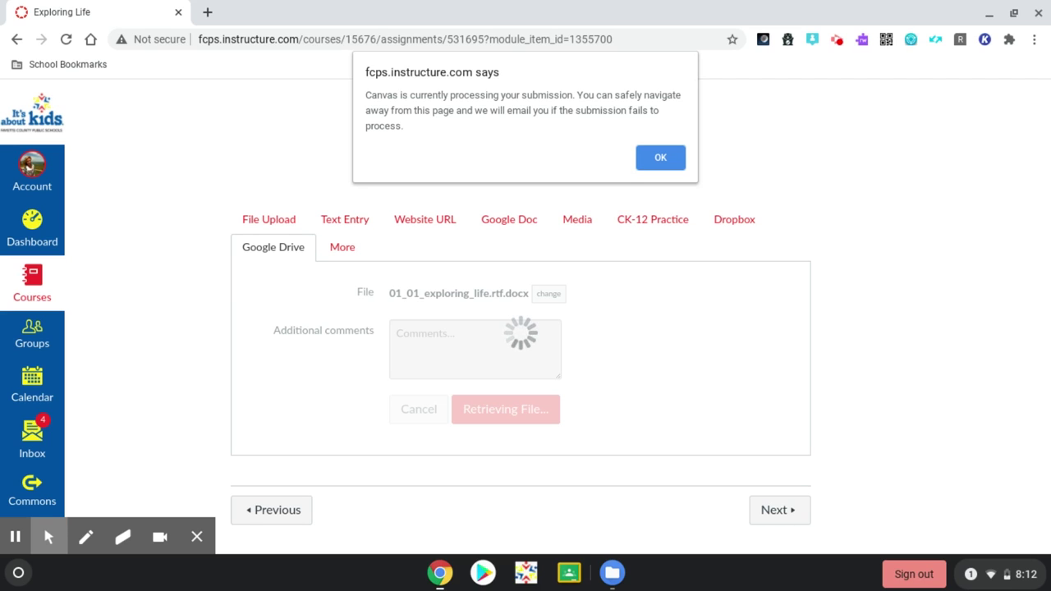
{"action": "left_click", "coordinate": [671, 157]}
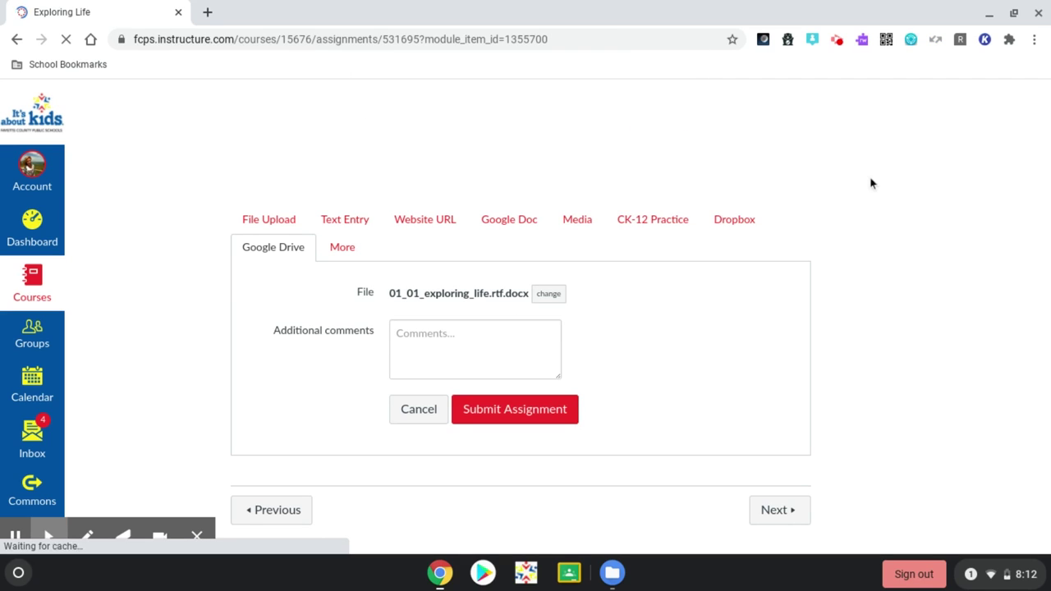